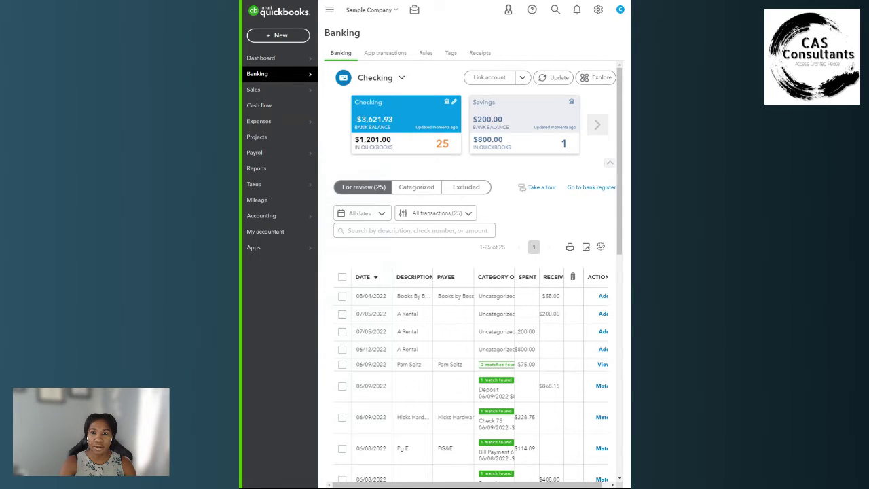
Visit the company dashboard and return to the Banking page's bank transactions
left_click_drag(630, 244, 668, 244)
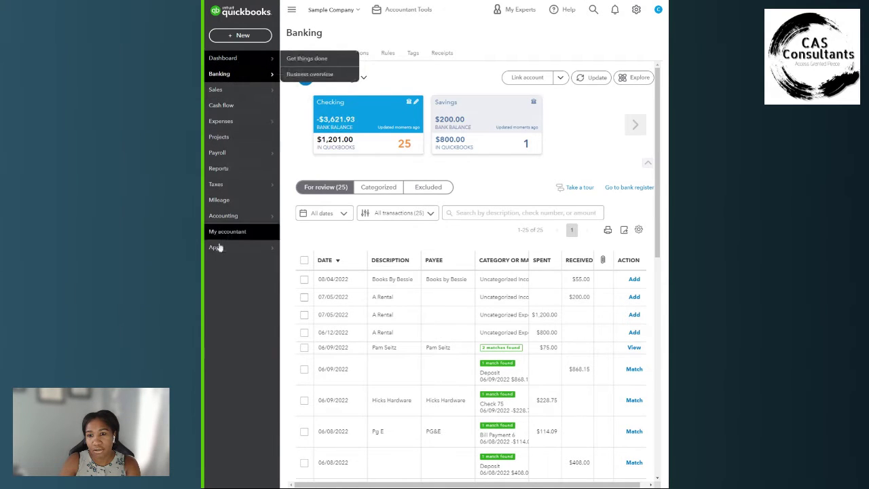
mouse_move(226, 80)
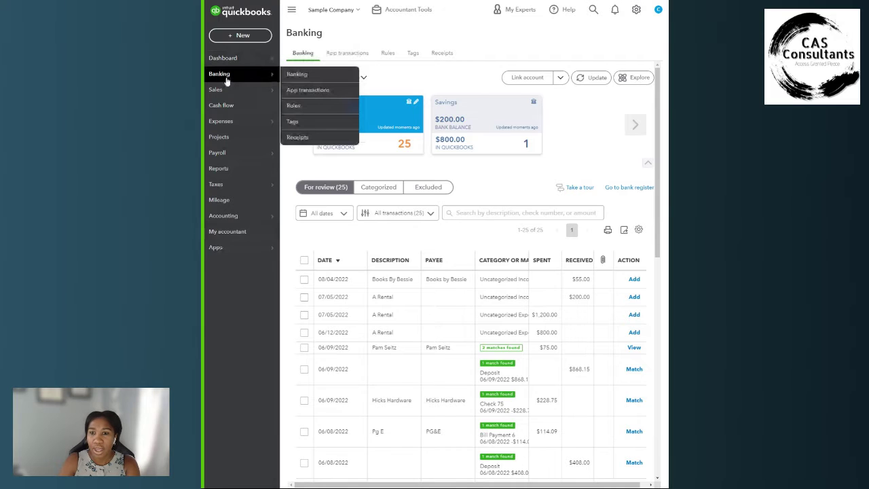
left_click(228, 79)
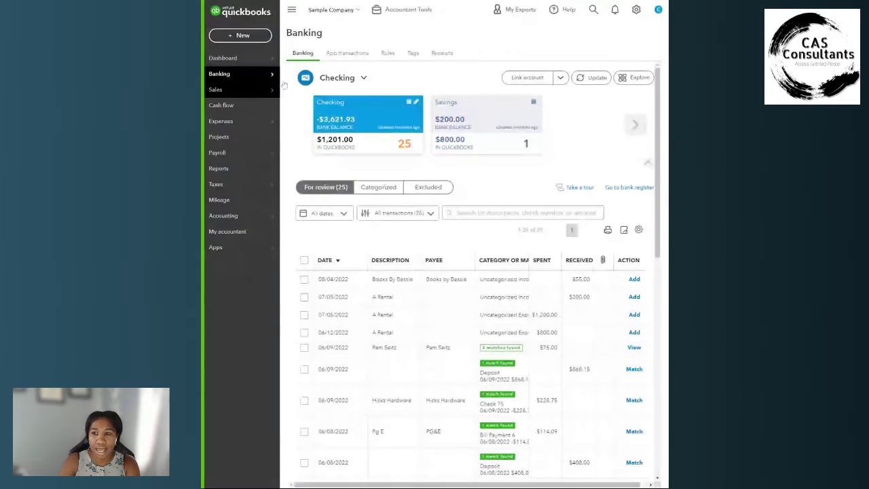
left_click(242, 60)
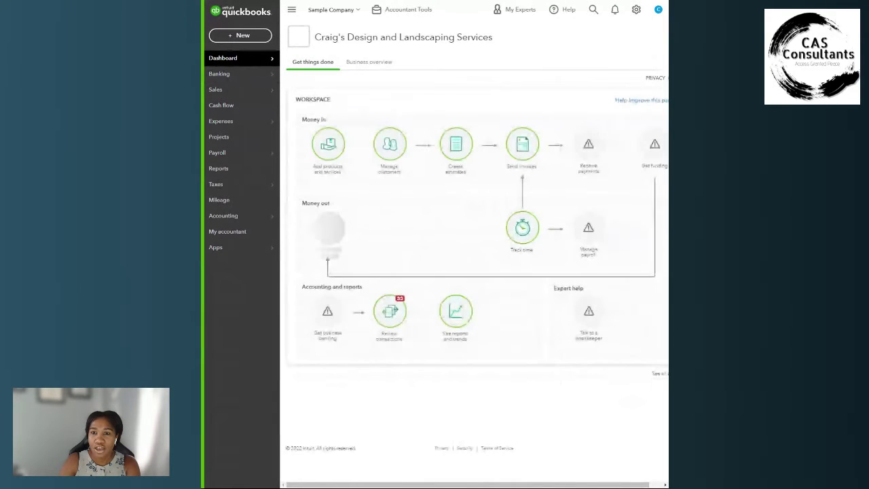
mouse_move(240, 80)
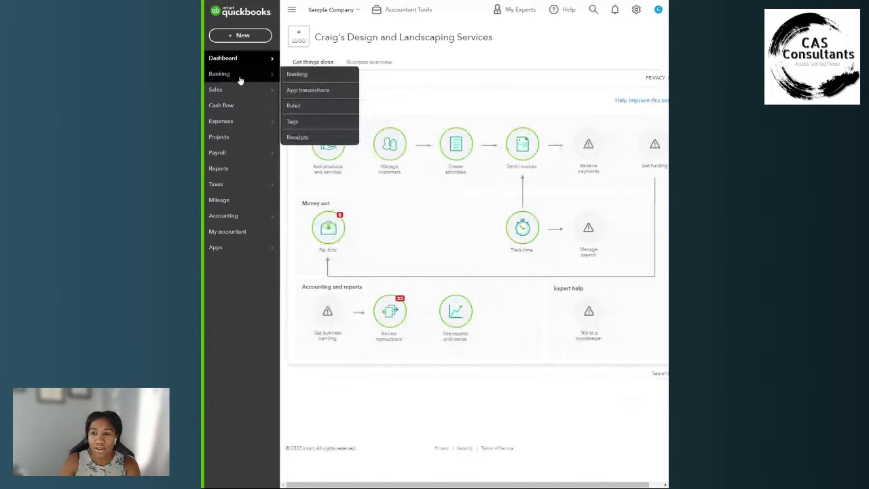
left_click(239, 80)
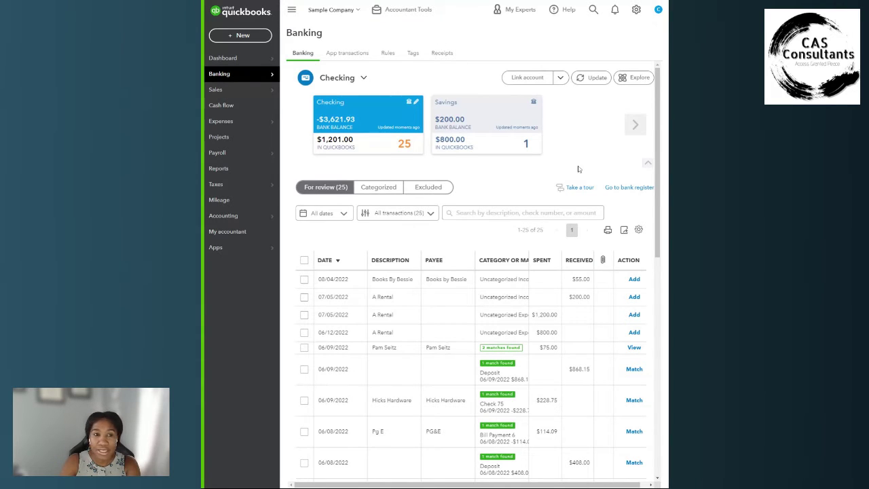
Try to link a Bank of America account by searching for "bank of", and close the account connection page
left_click(527, 79)
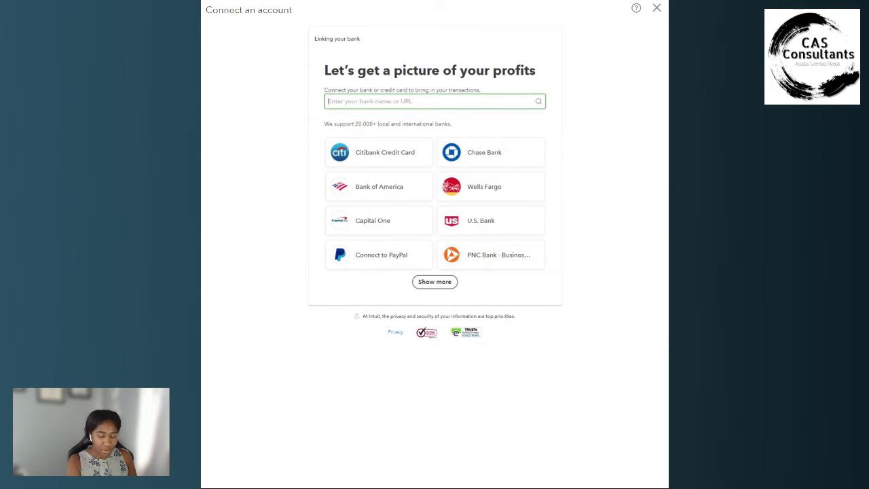
type("Ban")
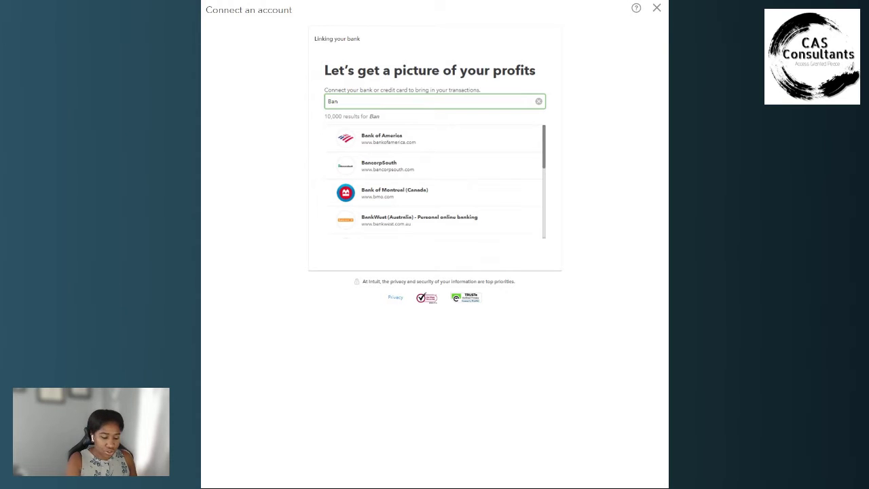
key("BackSpace")
key("BackSpace")
key("BackSpace")
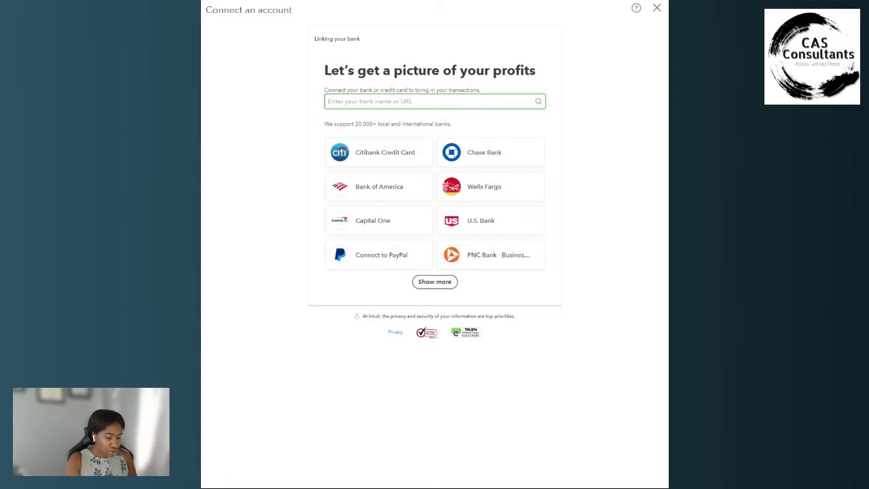
type("bank of")
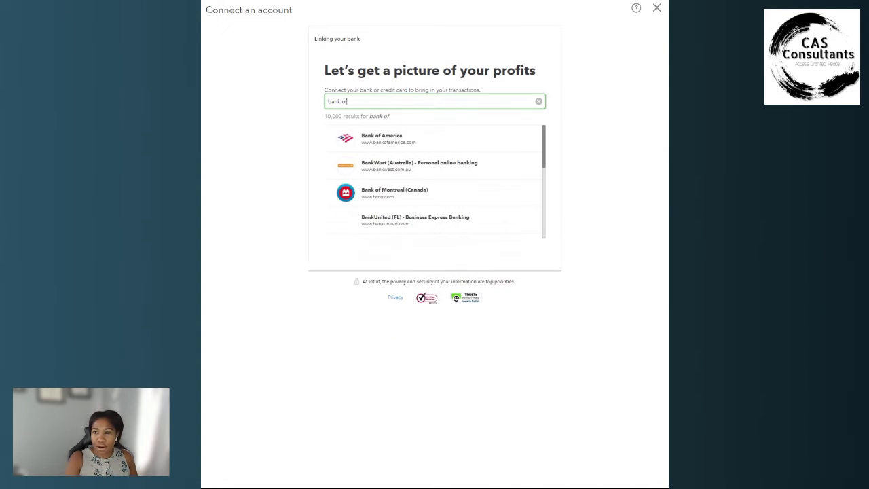
left_click(391, 144)
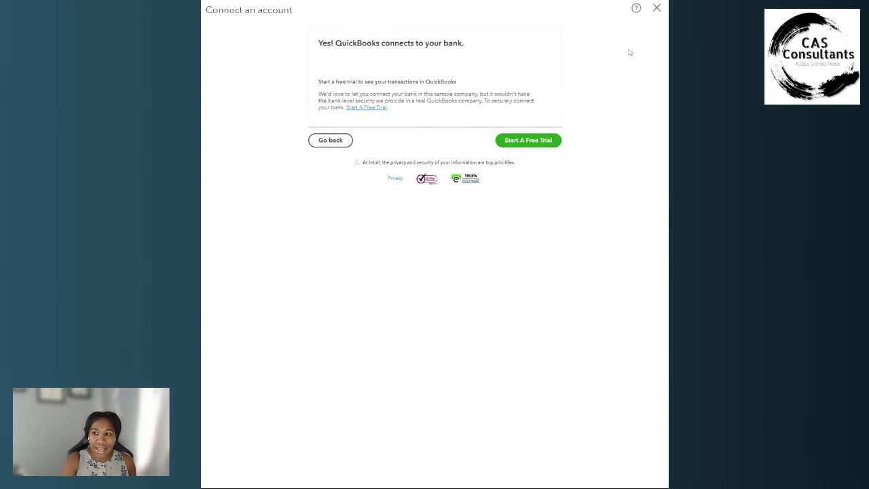
left_click(657, 14)
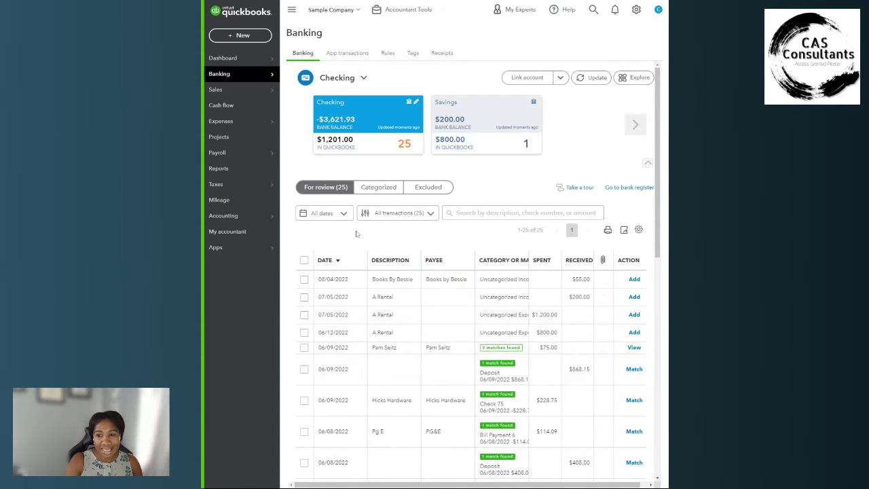
View the sign-in info page for the Checking account and close it
left_click(416, 102)
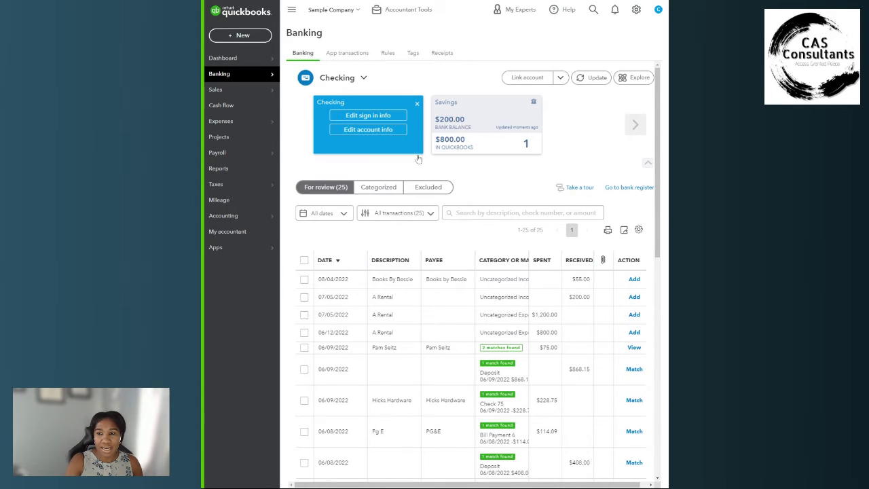
left_click(387, 116)
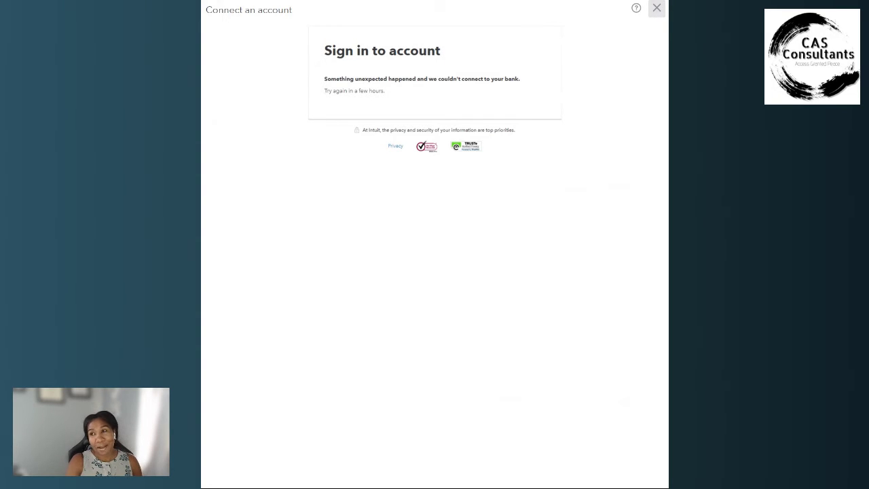
left_click(657, 8)
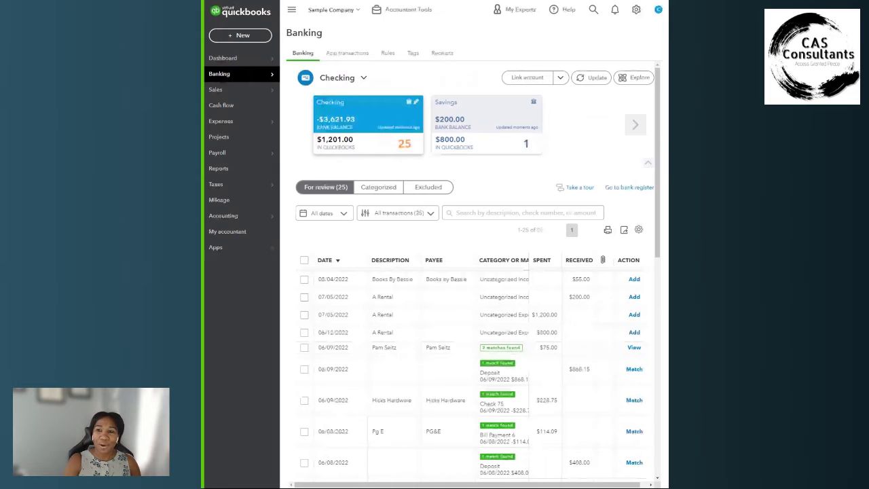
Try renaming the Checking account to BOA plus the account's last four digits, and close its details without saving
left_click(416, 102)
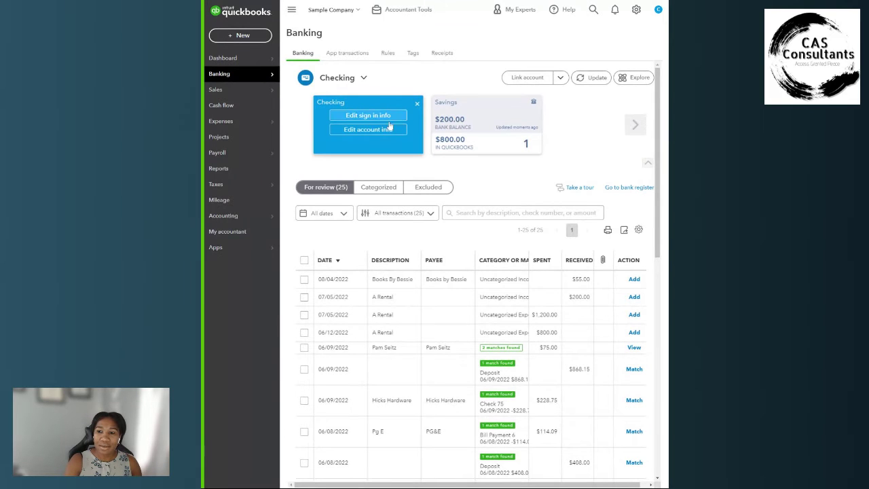
left_click(377, 131)
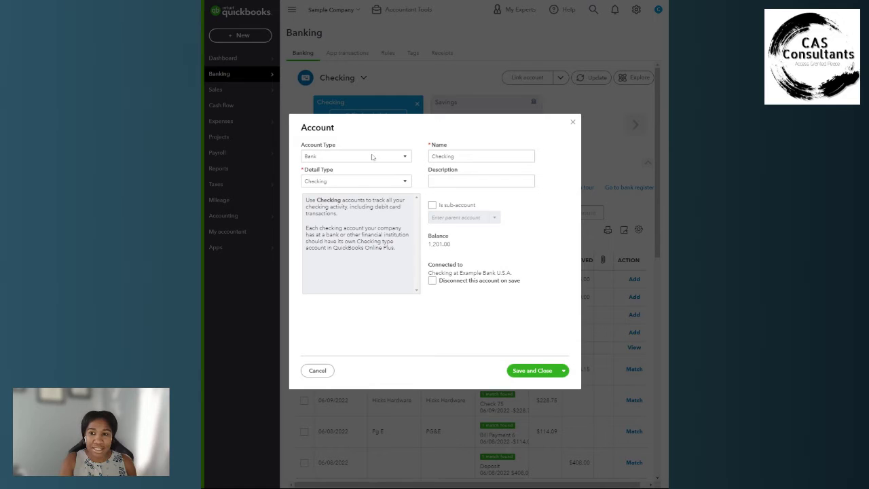
left_click(339, 158)
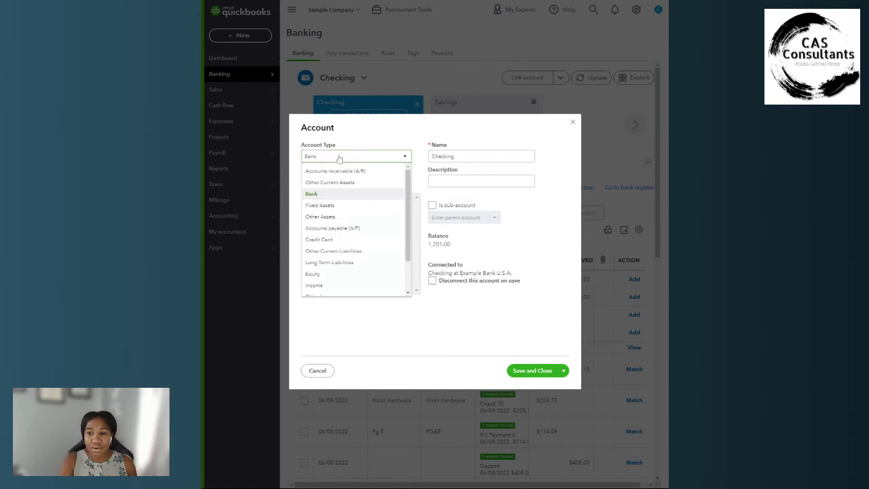
left_click(365, 133)
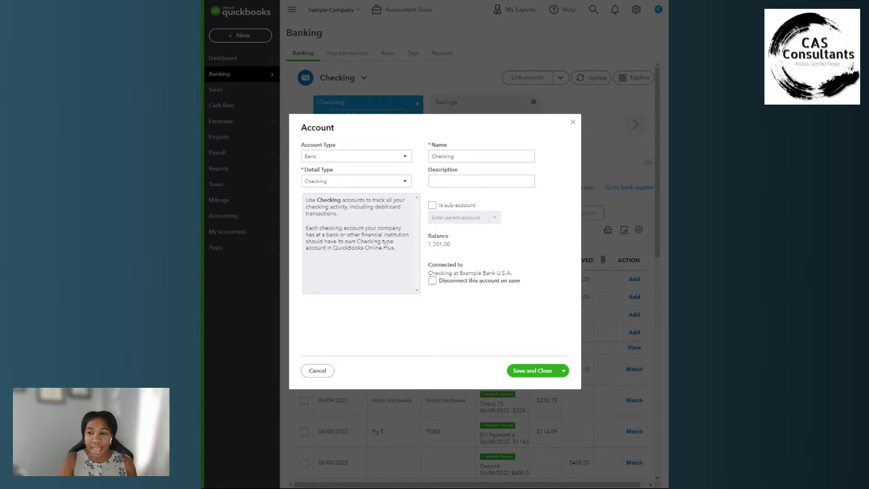
left_click(475, 156)
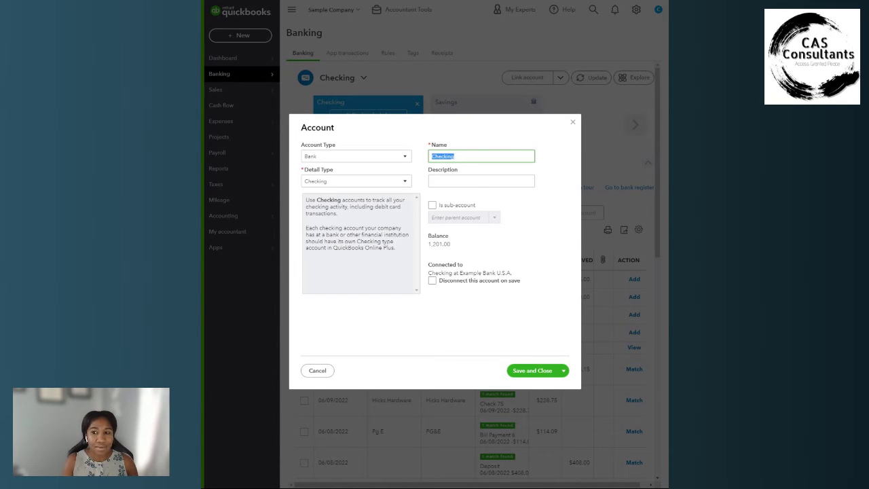
type("BA")
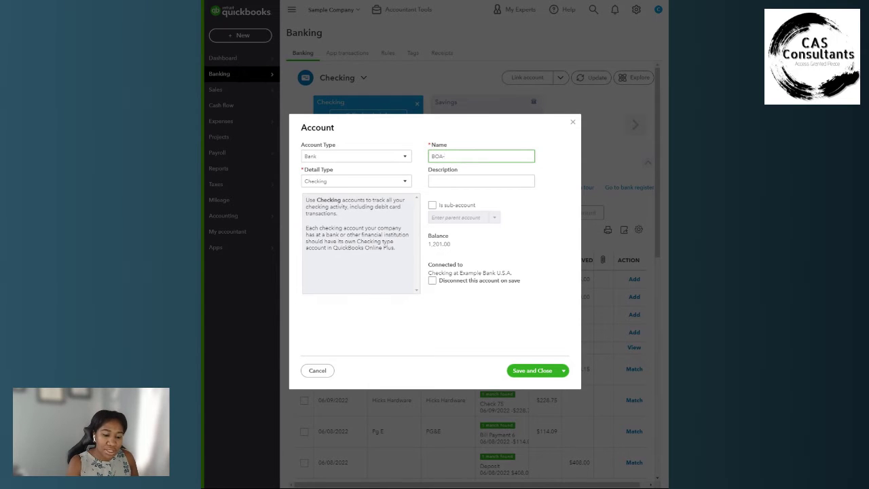
type("-544")
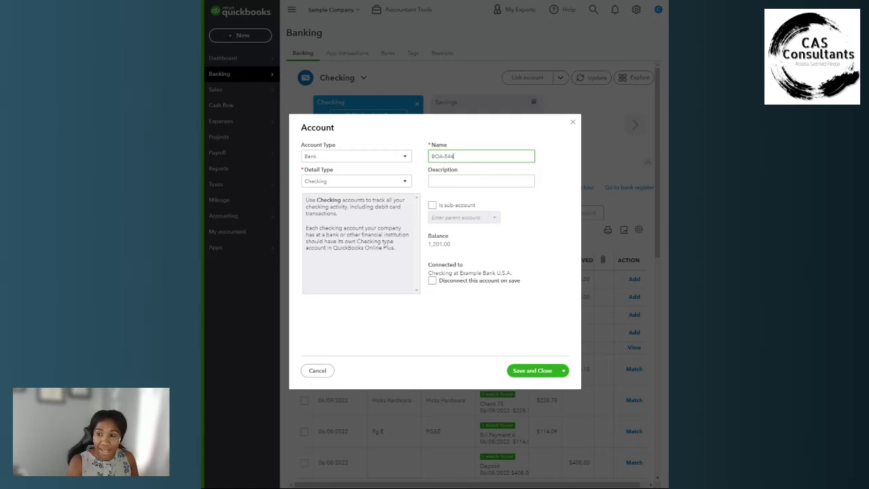
type("6")
left_click(475, 171)
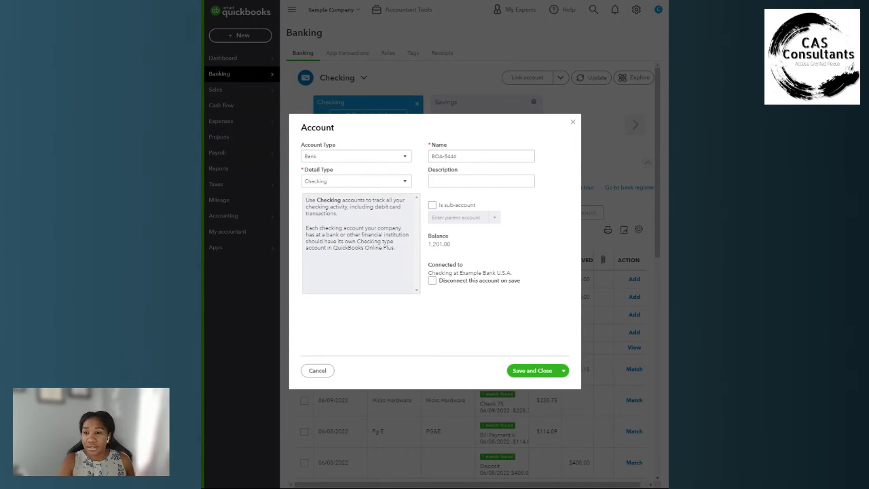
left_click(573, 124)
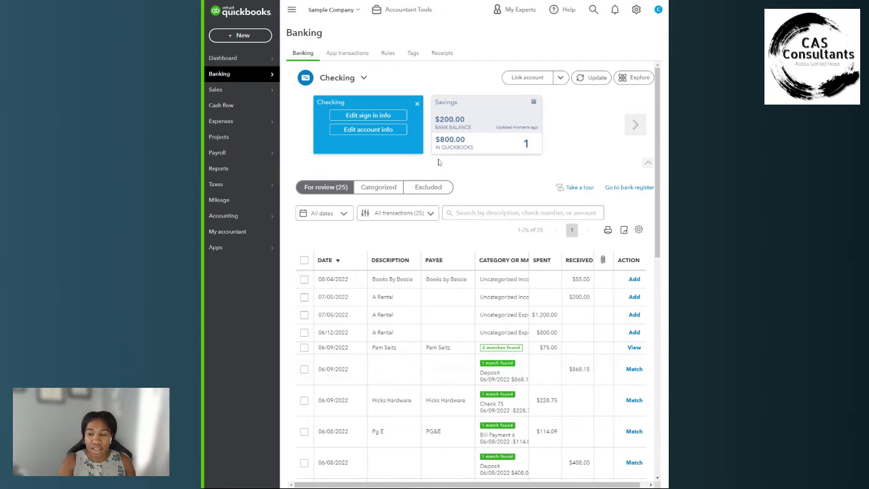
left_click(416, 104)
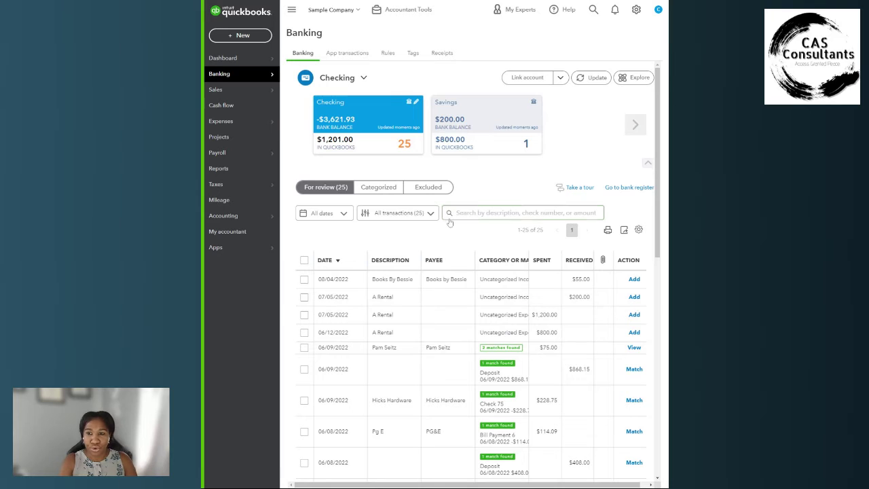
Switch to the Savings account and go through all five stops of the banking tour
left_click(489, 123)
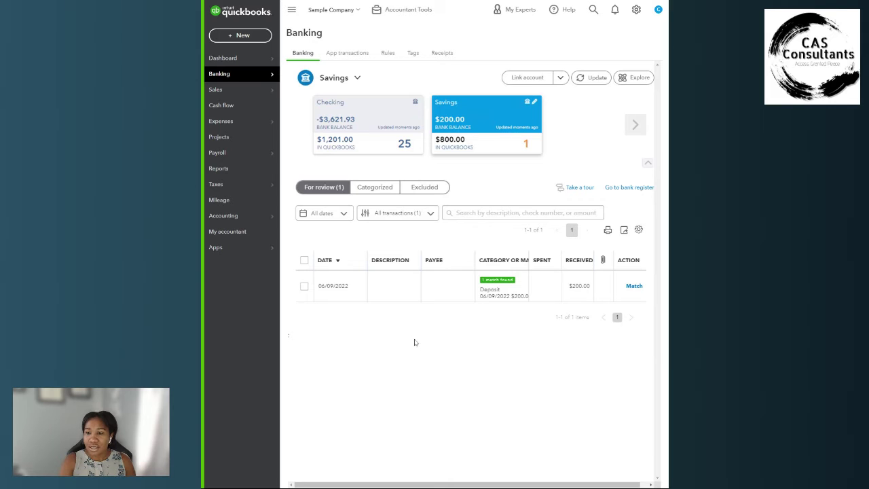
left_click(586, 190)
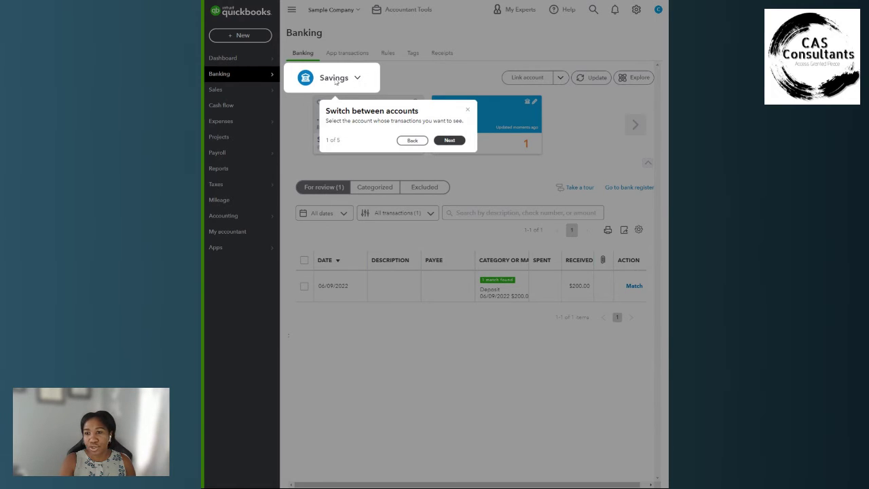
left_click(449, 140)
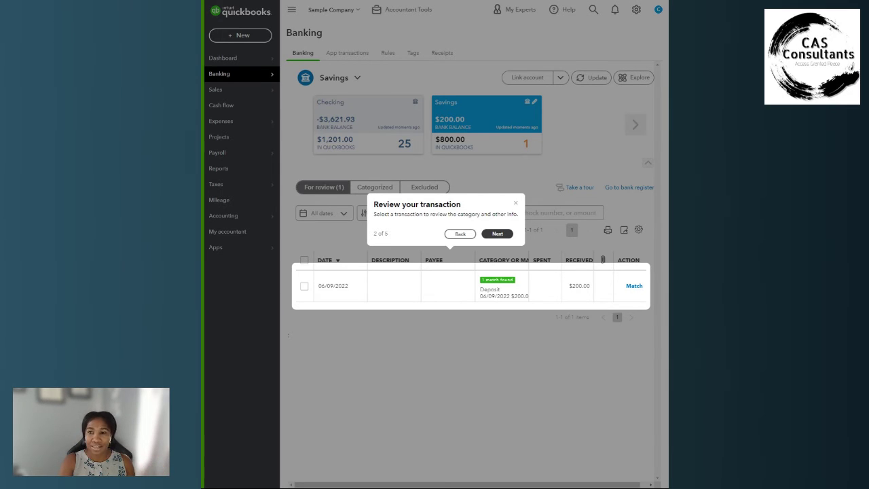
left_click(513, 234)
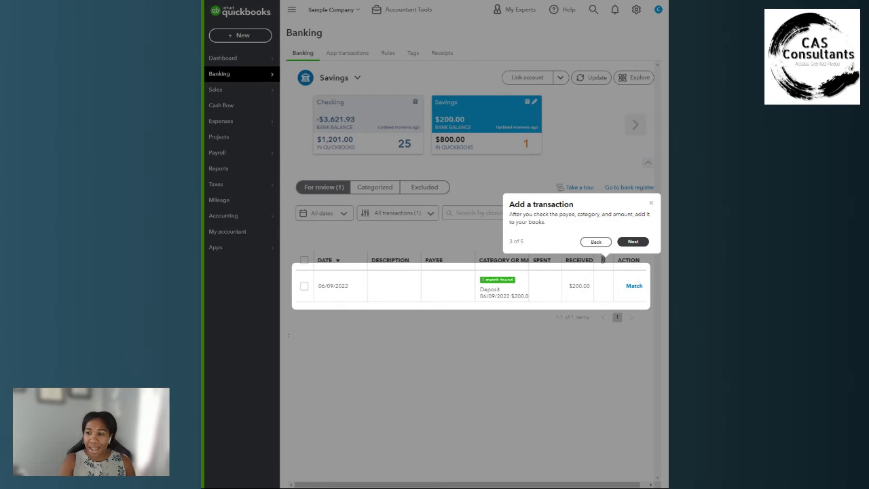
left_click(632, 241)
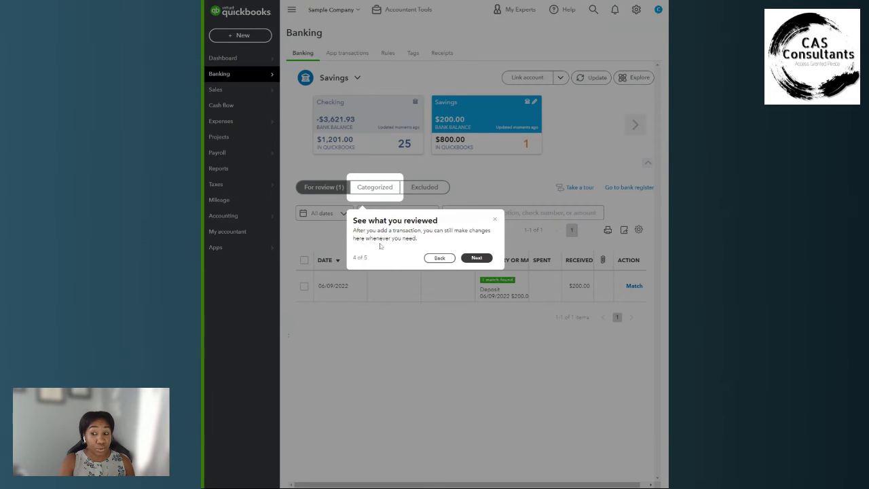
left_click(477, 258)
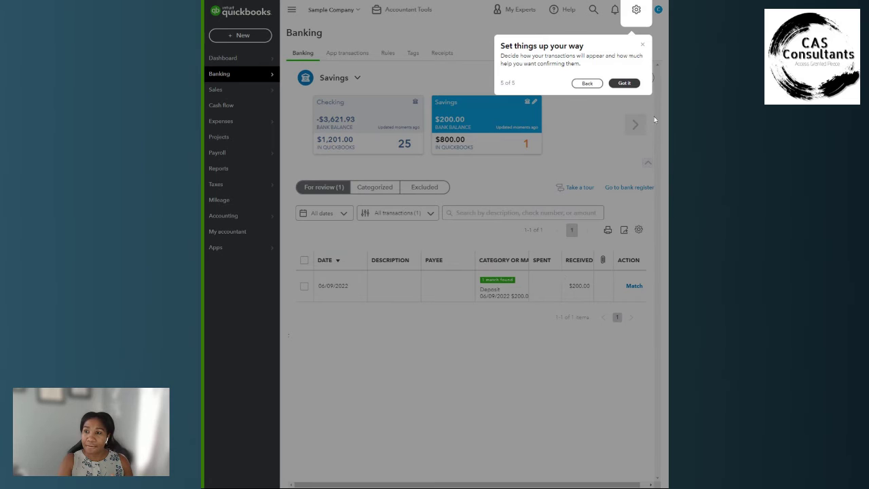
left_click(624, 83)
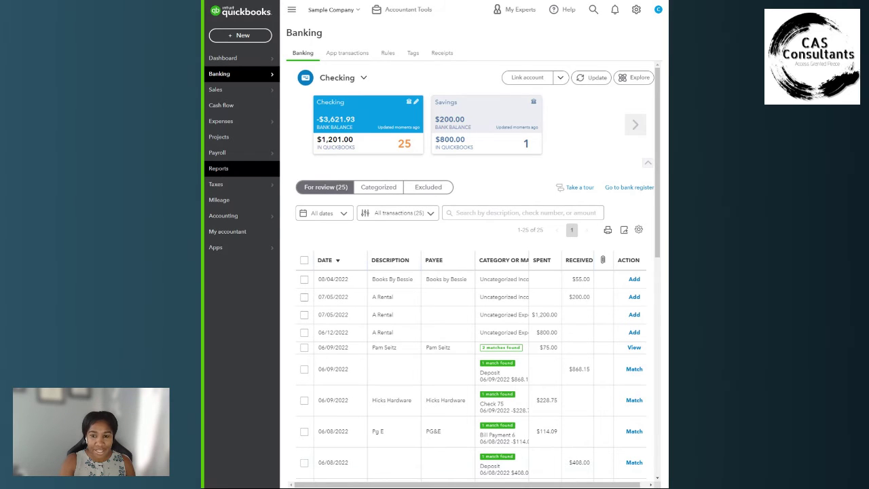
Open the Profit and Loss report and set it to the Last Year period with the Cash accounting method
left_click(218, 168)
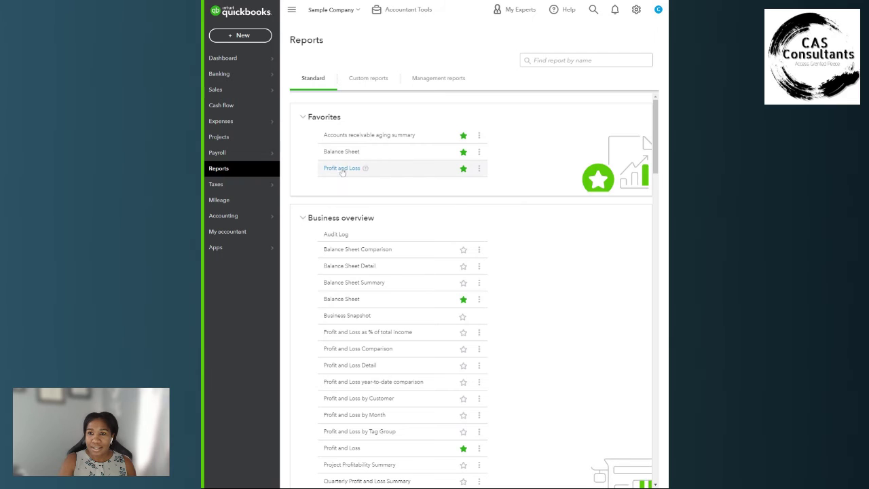
left_click(339, 174)
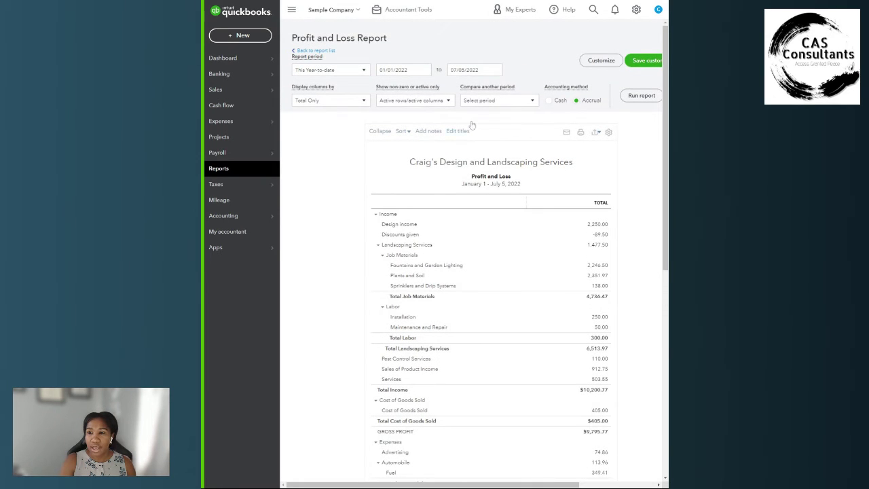
left_click(353, 71)
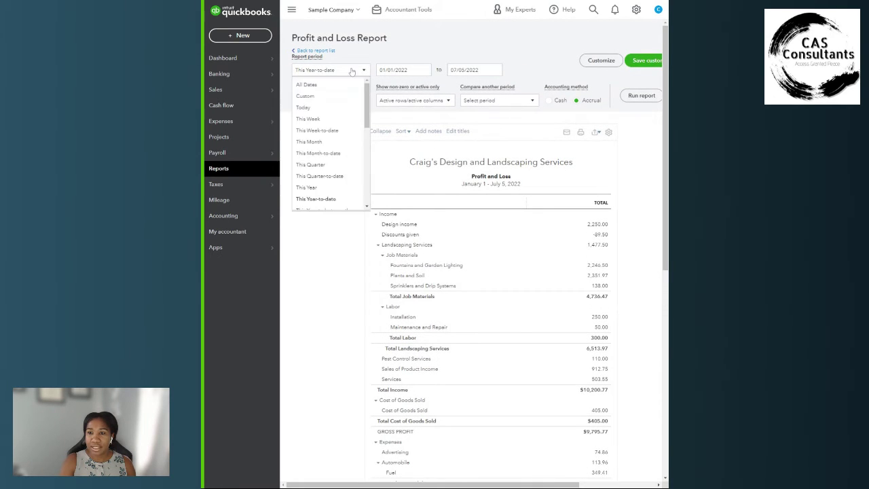
scroll(341, 166, "down", 2)
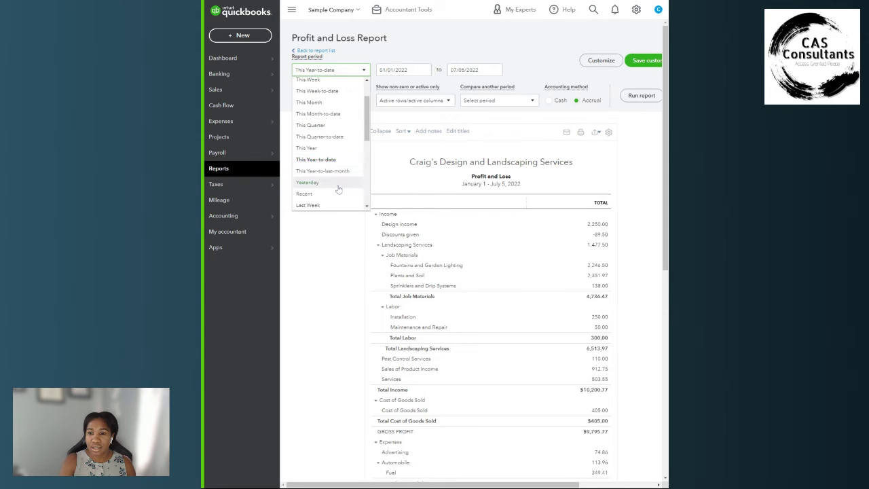
scroll(339, 190, "down", 3)
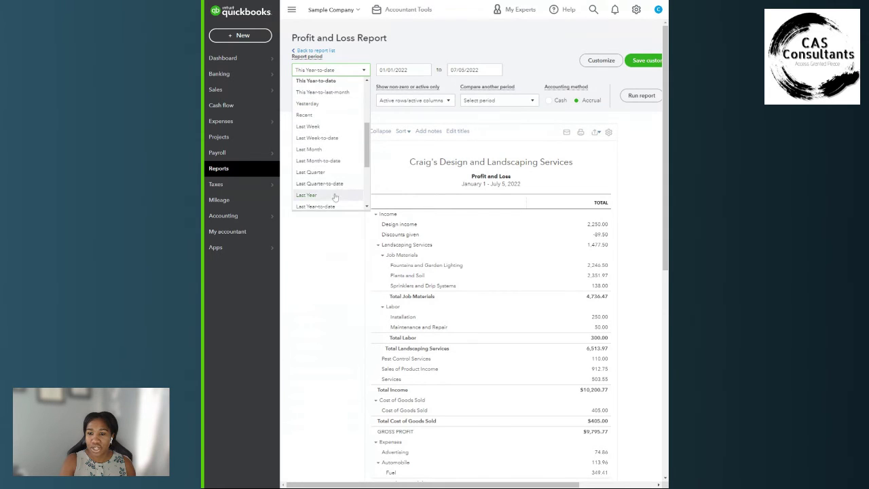
left_click(319, 194)
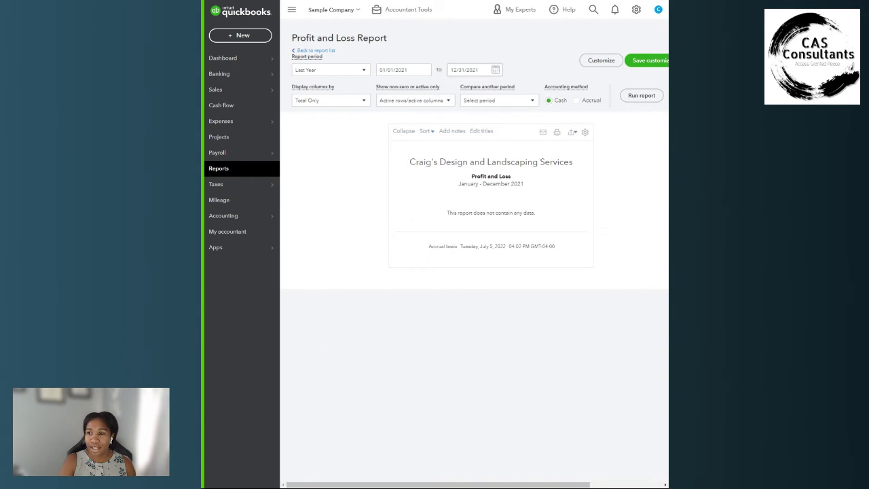
Set the Profit and Loss report period to All Dates and run the report
left_click(422, 71)
left_click(349, 72)
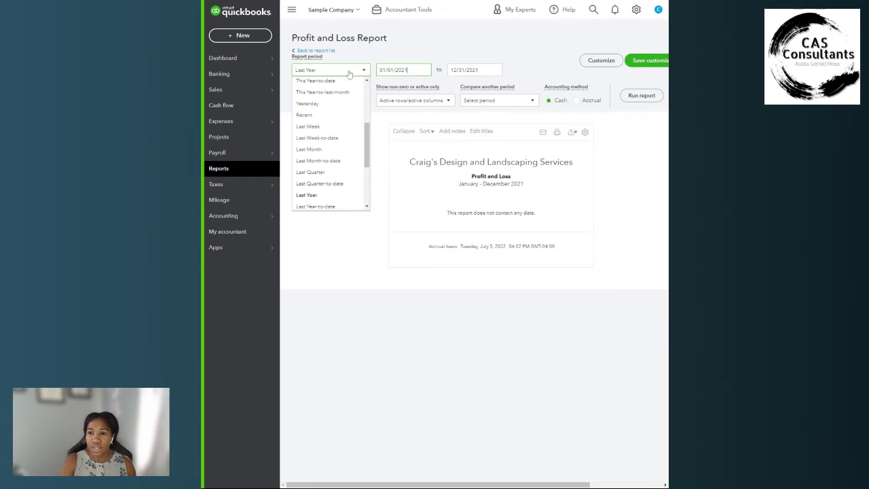
scroll(338, 111, "up", 5)
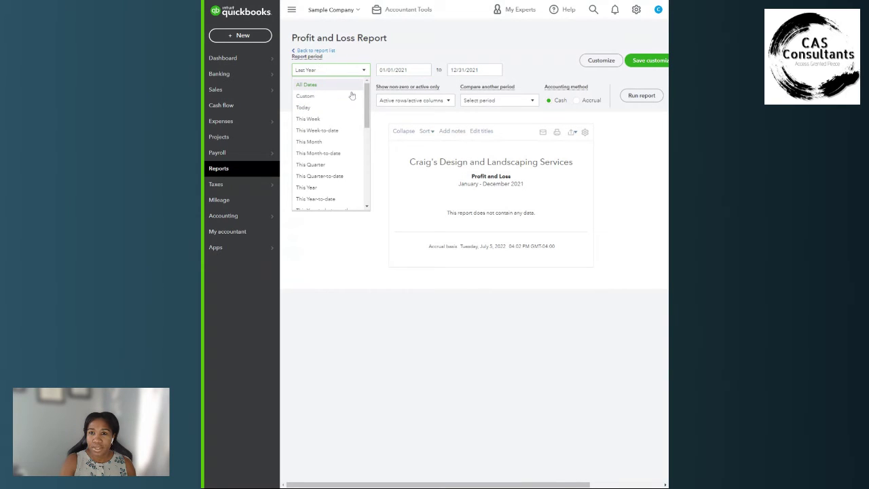
left_click(340, 86)
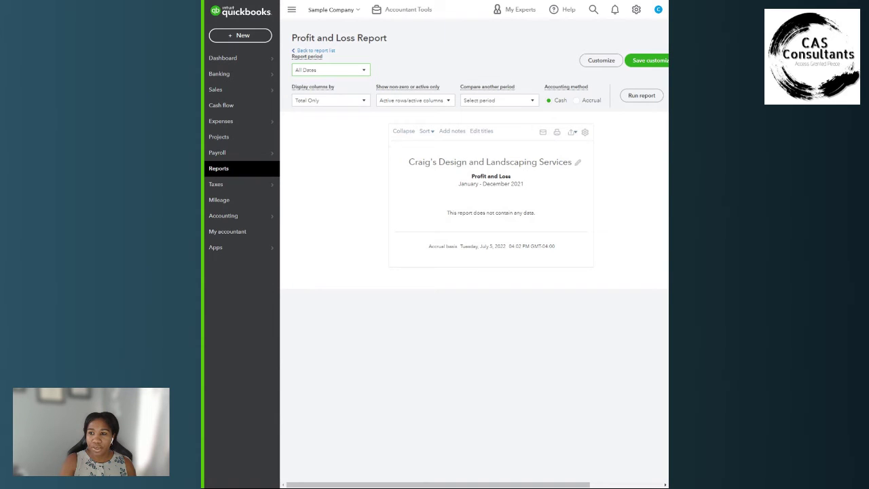
left_click(640, 95)
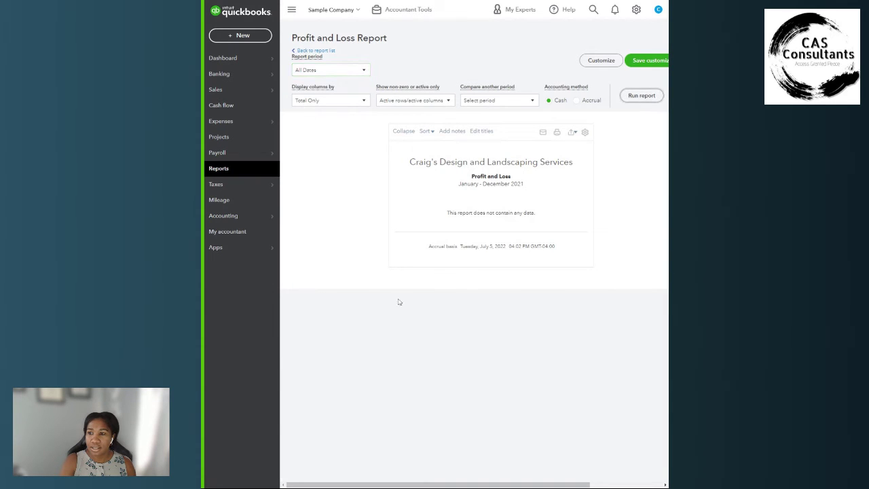
Examine the report's income, cost of goods sold, gross profit, expenses and net income sections
scroll(400, 302, "down", 2)
scroll(360, 247, "down", 1)
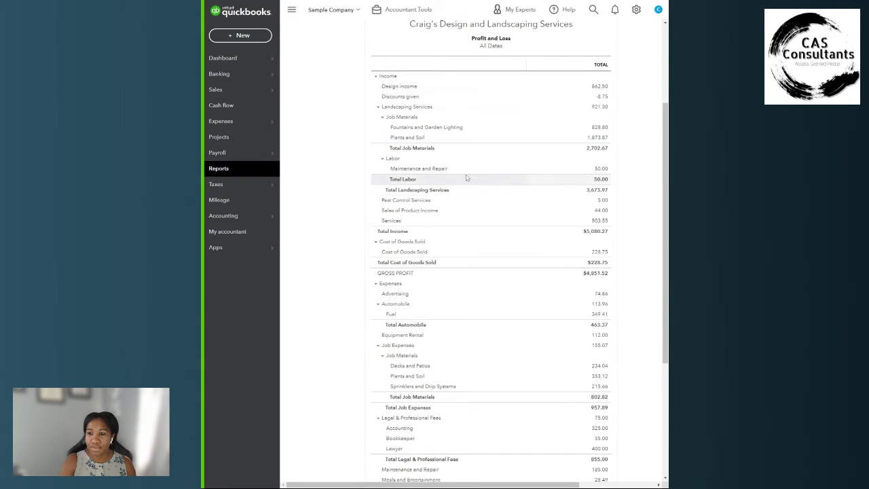
scroll(421, 135, "down", 2)
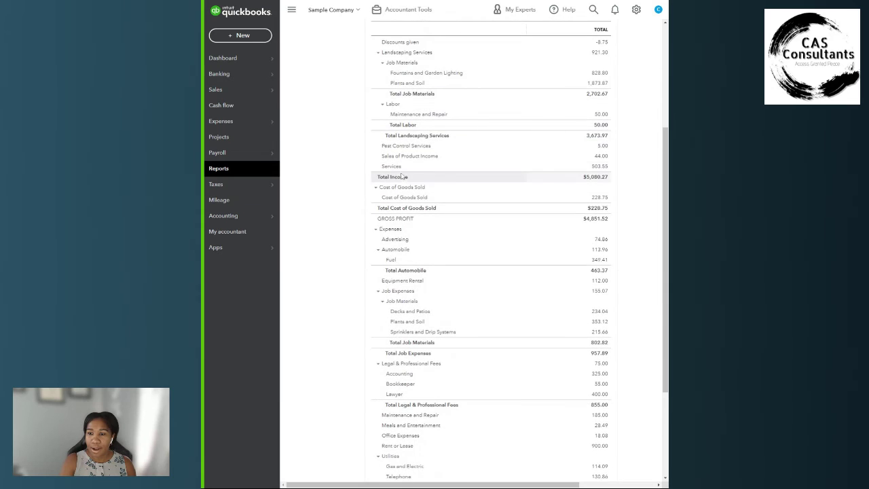
scroll(332, 209, "down", 3)
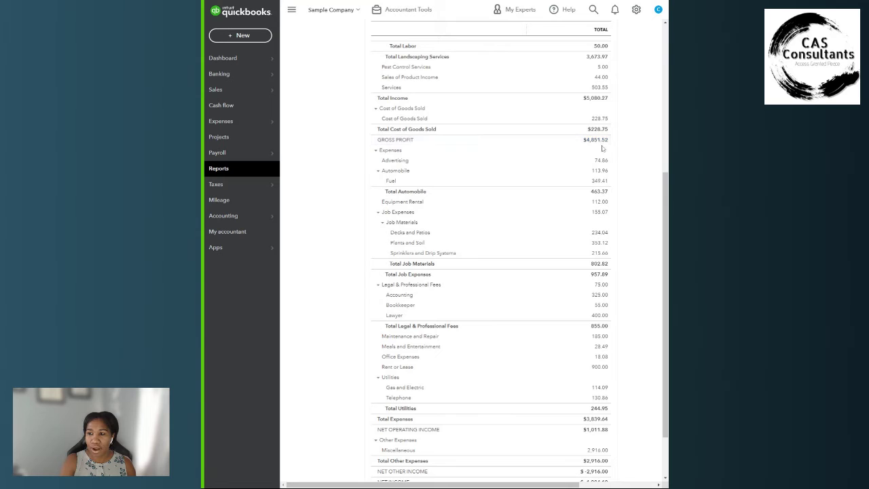
scroll(402, 179, "down", 2)
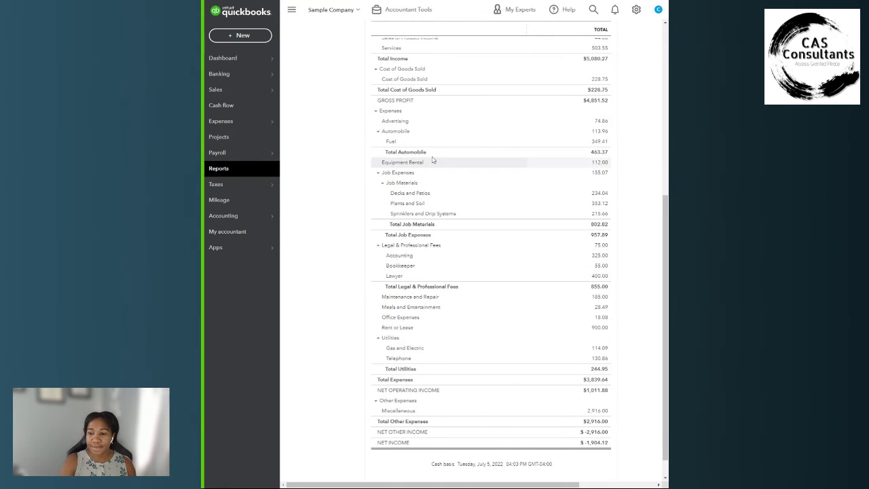
scroll(366, 203, "up", 5)
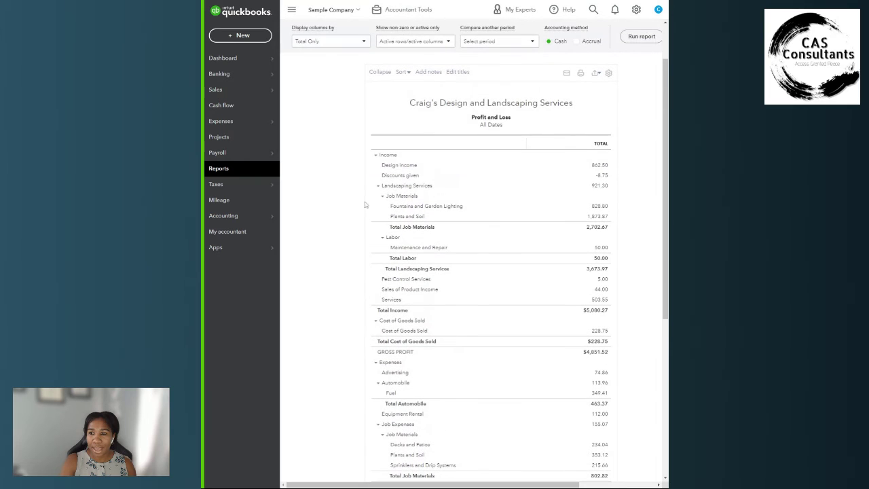
scroll(389, 286, "down", 3)
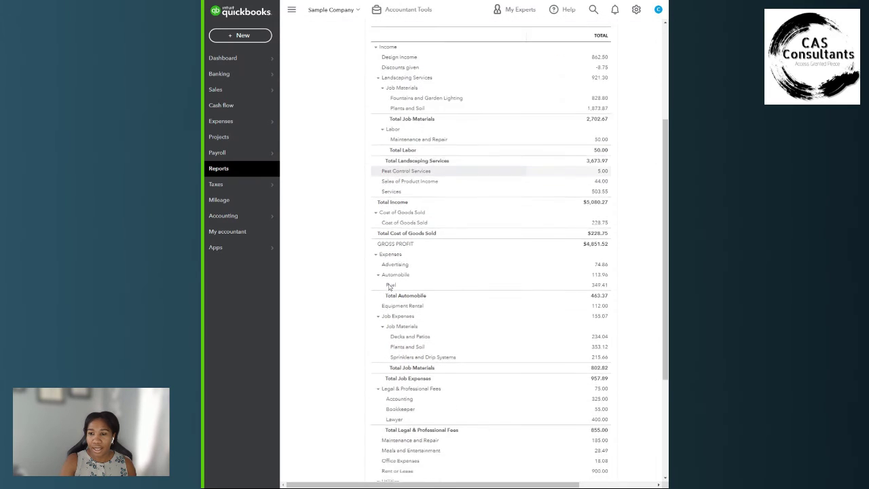
scroll(389, 287, "down", 3)
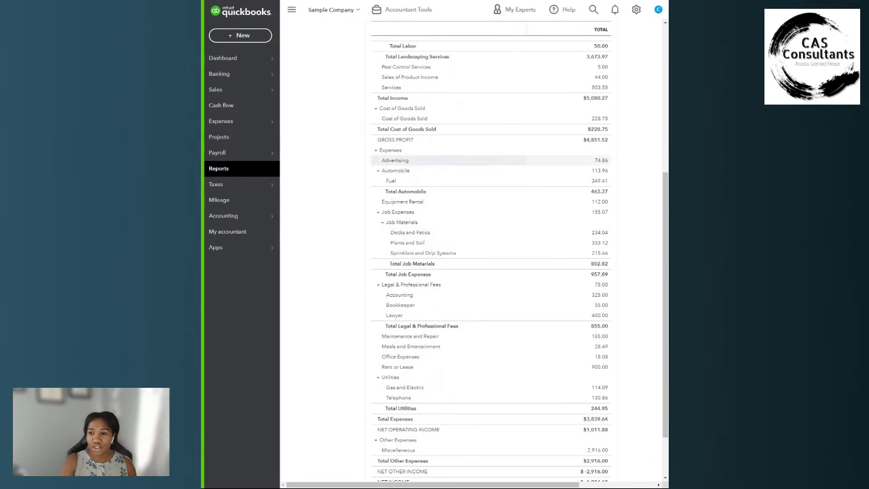
scroll(404, 234, "down", 2)
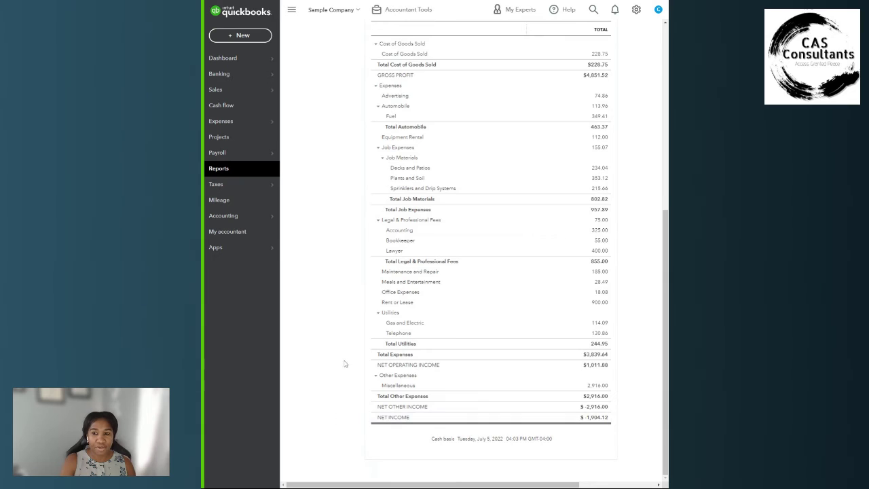
scroll(344, 360, "up", 5)
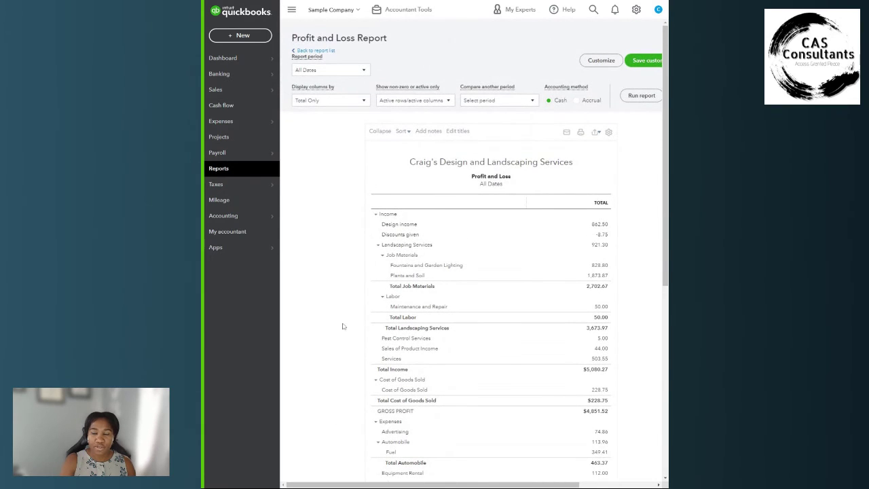
Return to the Banking page, open the account reconciliation page and dismiss its introduction
mouse_move(232, 76)
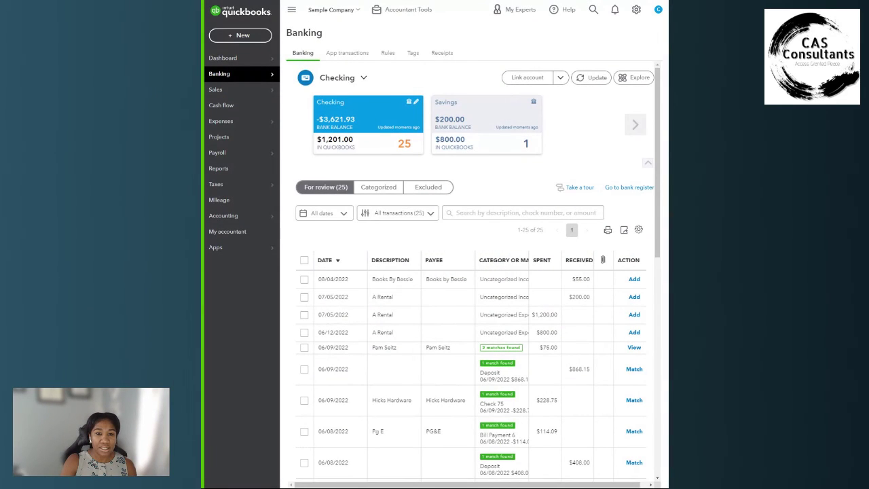
mouse_move(231, 215)
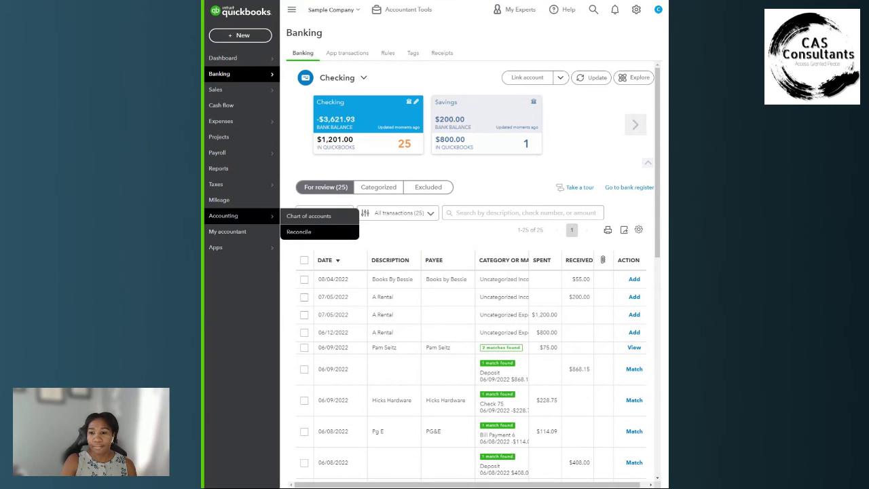
left_click(308, 232)
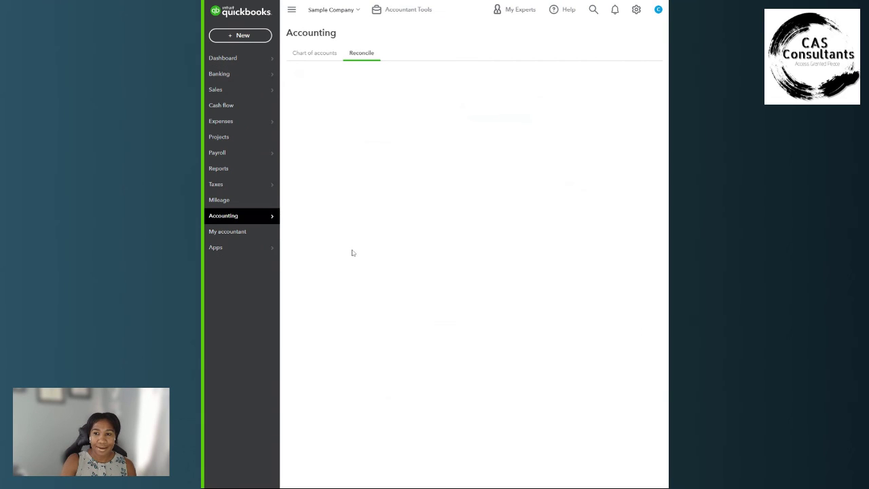
left_click(351, 250)
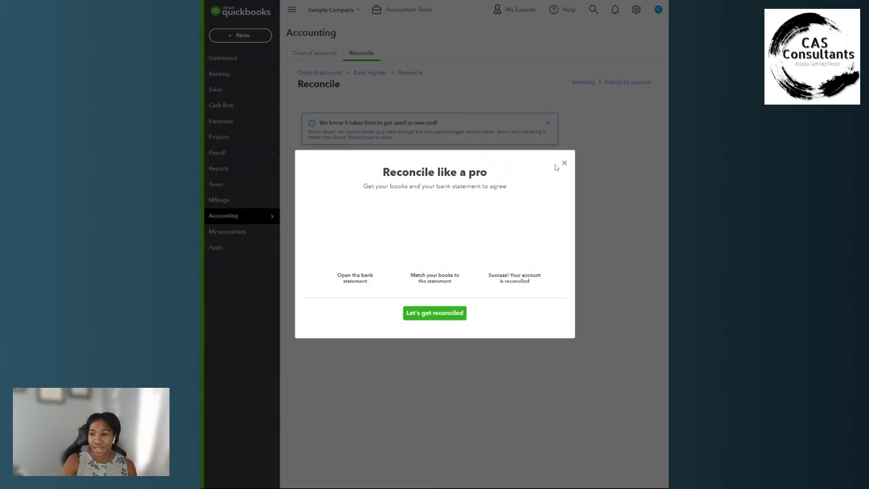
left_click(565, 159)
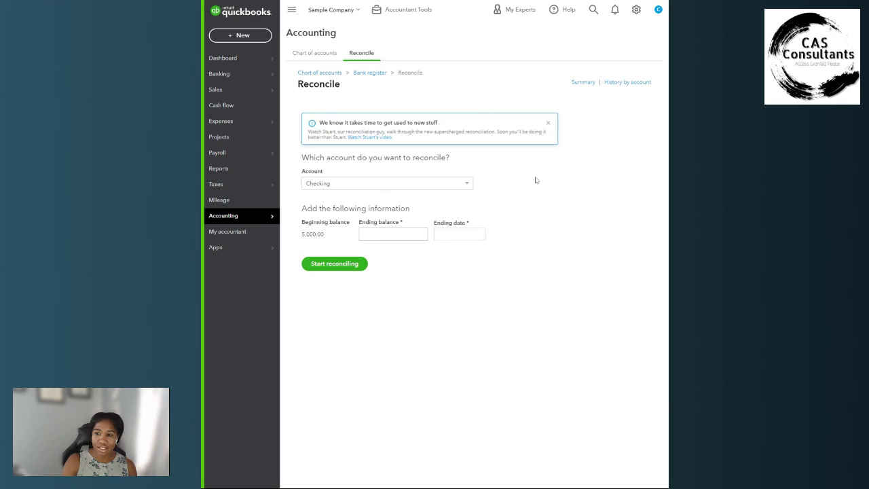
Start reconciling the Checking account with an ending balance of 500.00 and ending date 12/31/2021, and dismiss the tips
left_click(393, 234)
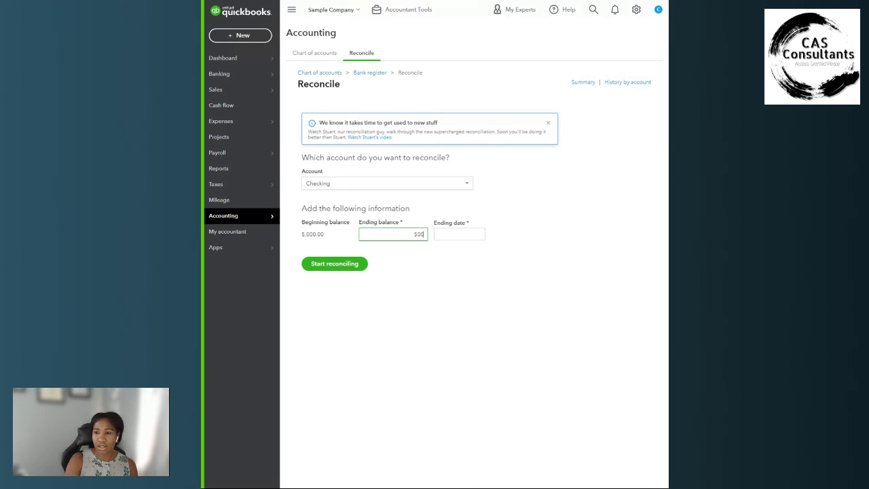
key("Tab")
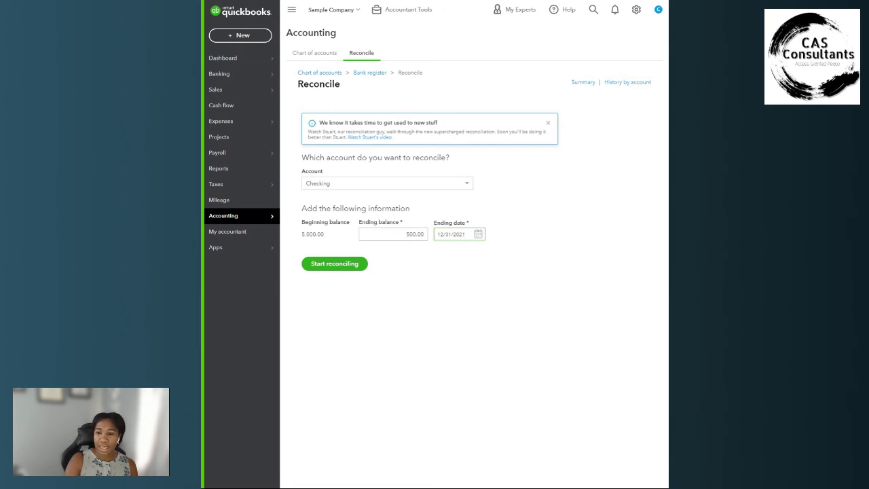
left_click(353, 274)
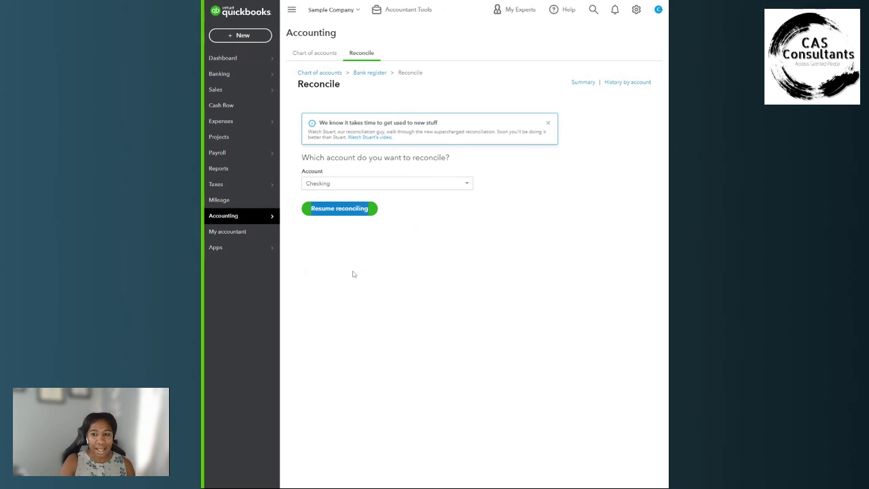
left_click(353, 209)
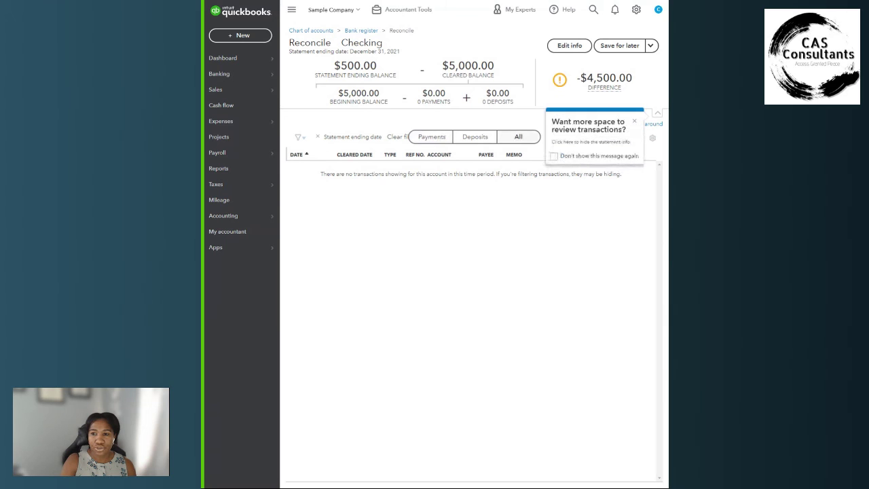
left_click(635, 123)
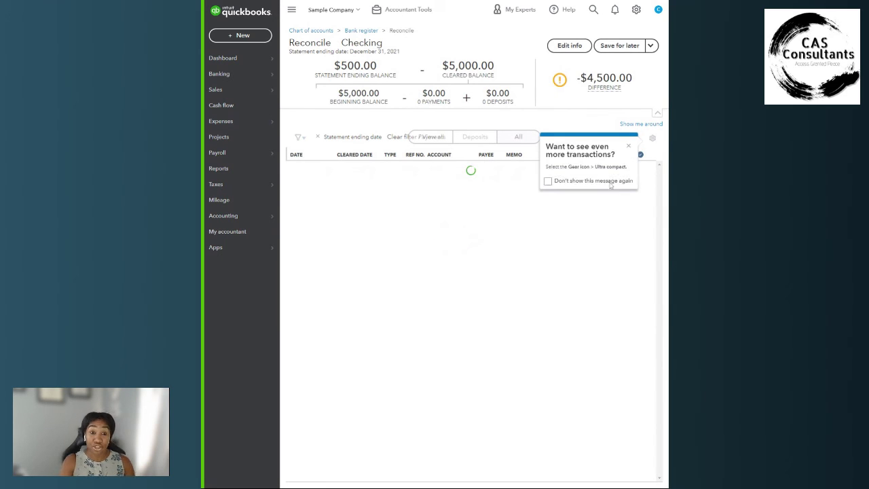
left_click(628, 145)
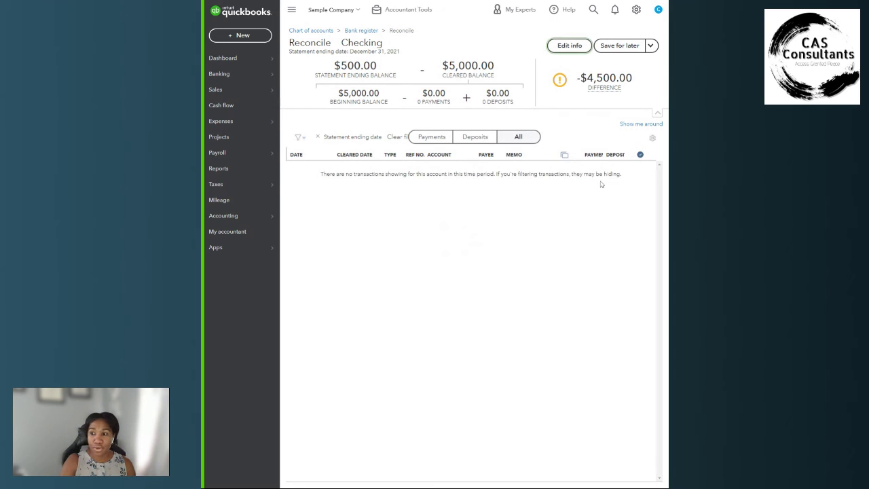